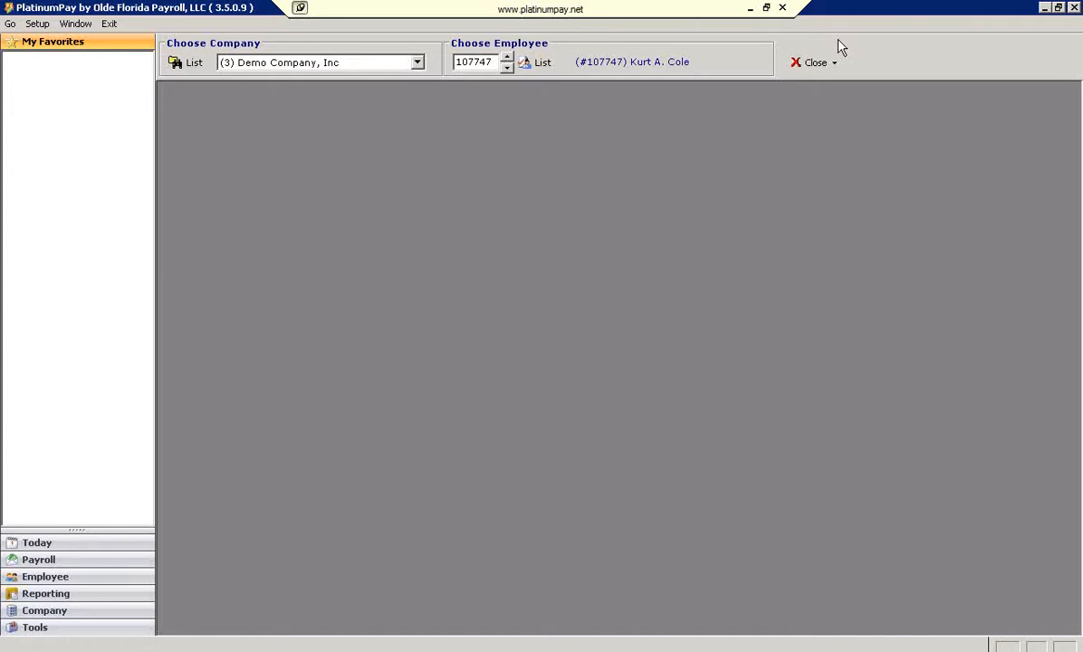
- Examine the employee's HR QuickView in Employee Setup, covering miscellaneous data, UDFs, emergency contacts, family members, previous employers, education and training
{"action": "left_click", "coordinate": [60, 578]}
{"action": "left_click", "coordinate": [100, 147]}
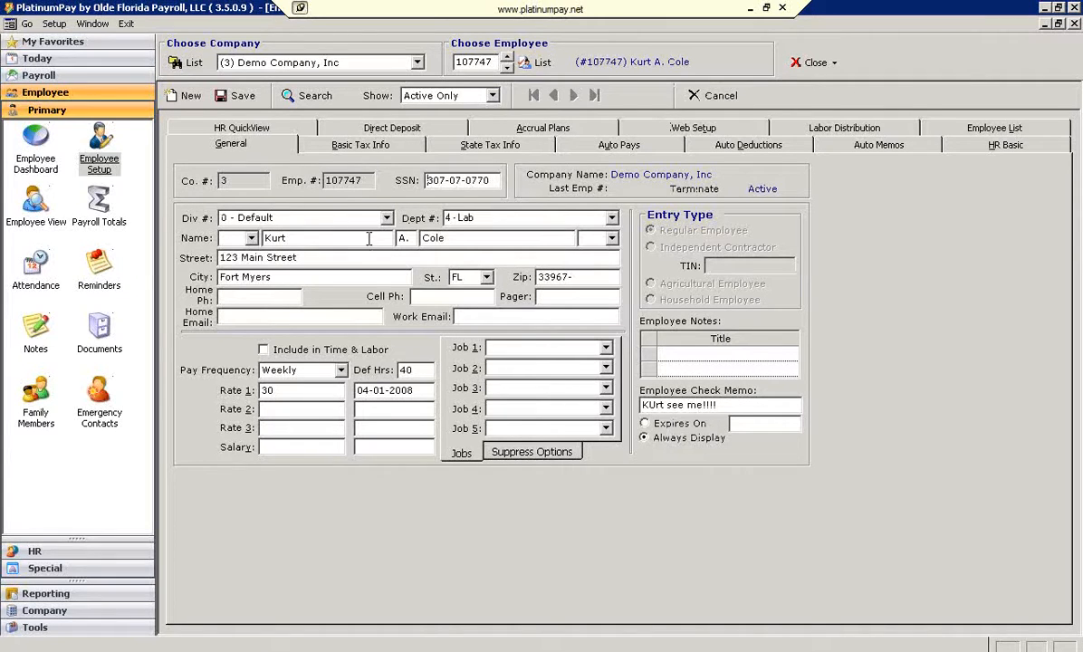
{"action": "left_click", "coordinate": [251, 128]}
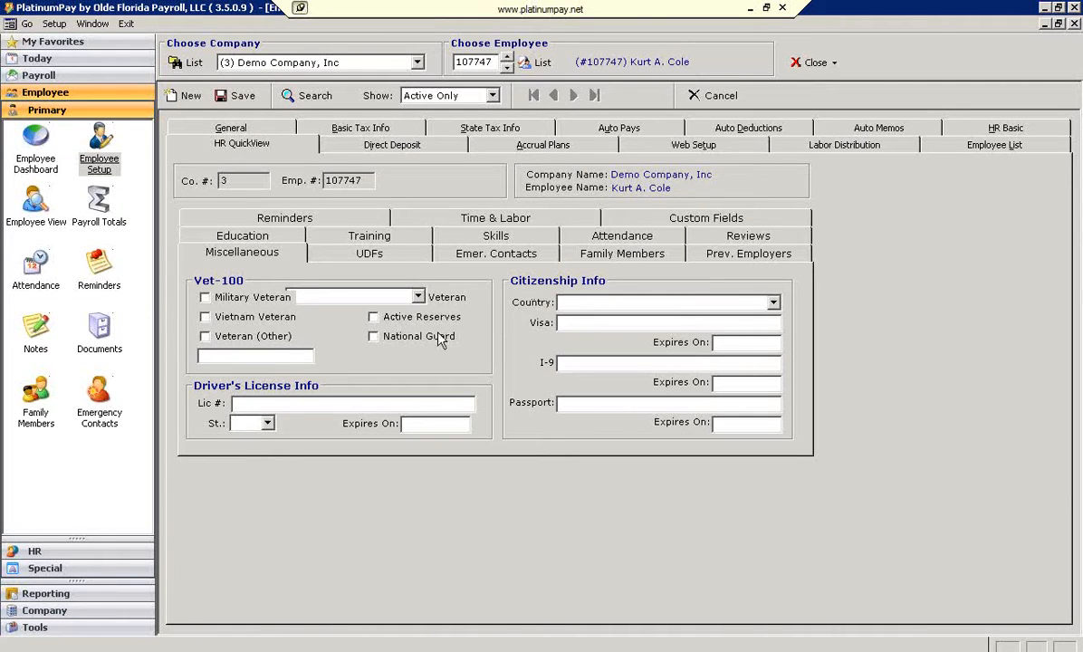
{"action": "left_click", "coordinate": [367, 252]}
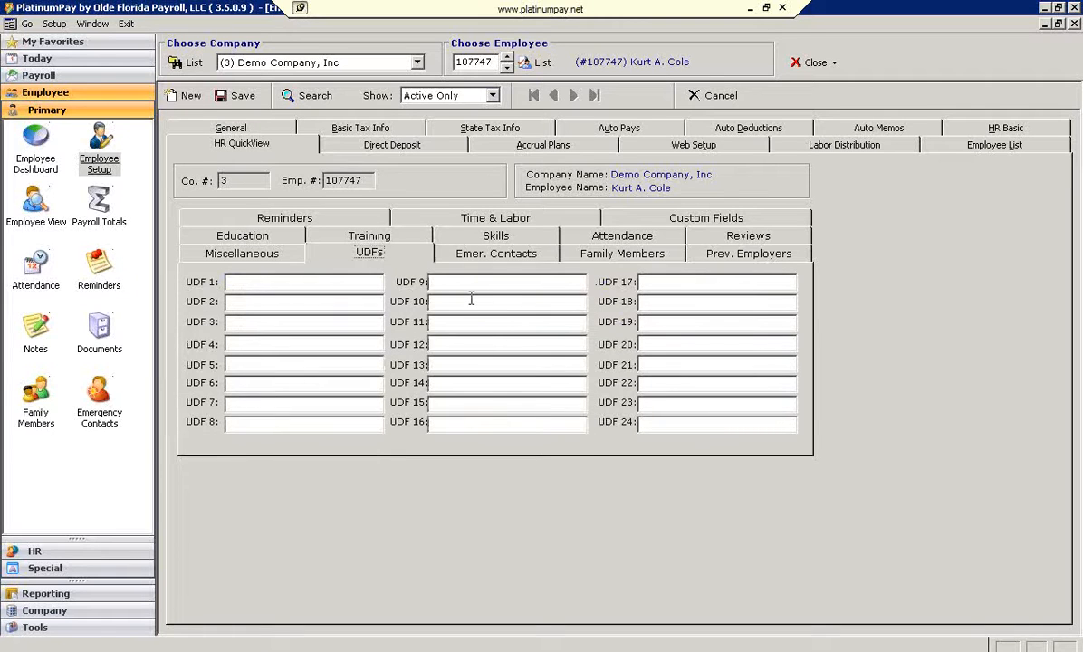
{"action": "left_click", "coordinate": [507, 259]}
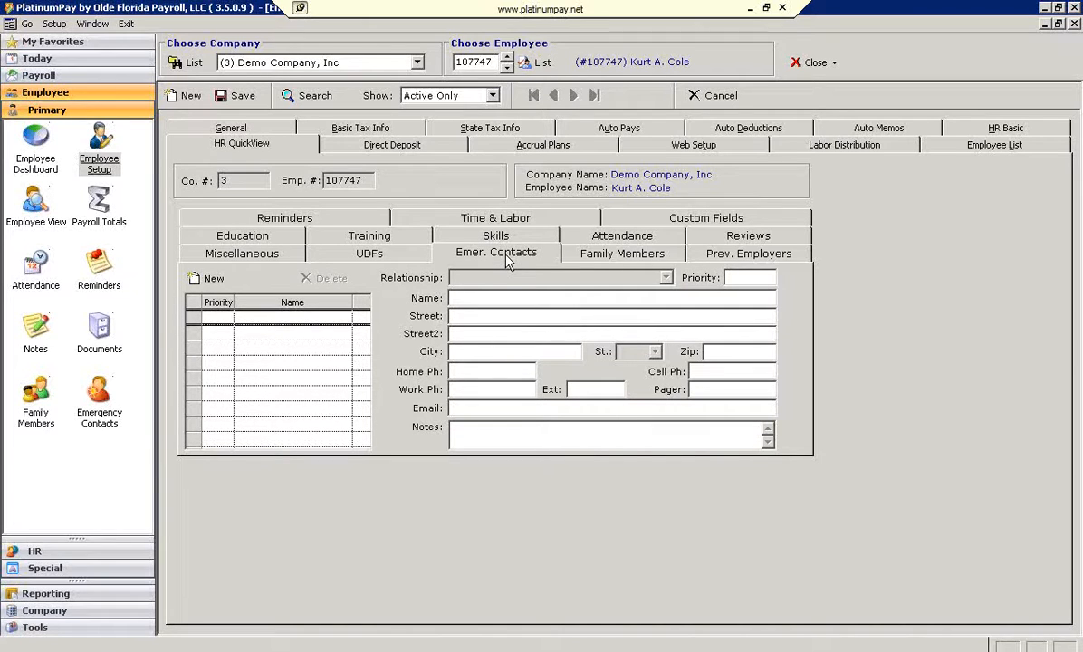
{"action": "left_click", "coordinate": [598, 257]}
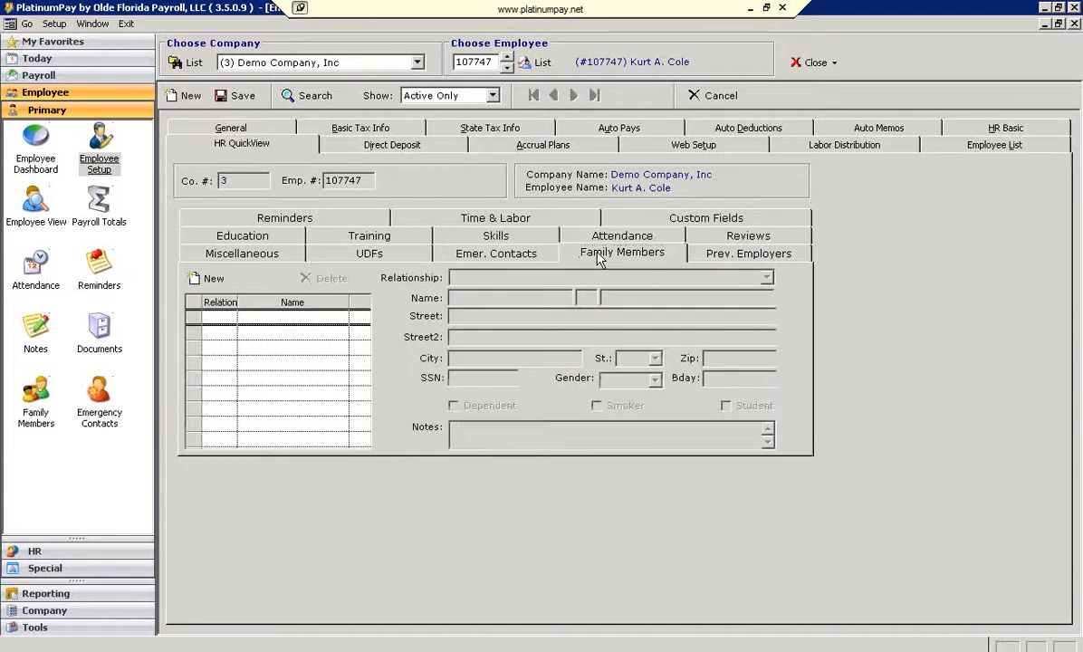
{"action": "left_click", "coordinate": [724, 252]}
{"action": "left_click", "coordinate": [280, 237]}
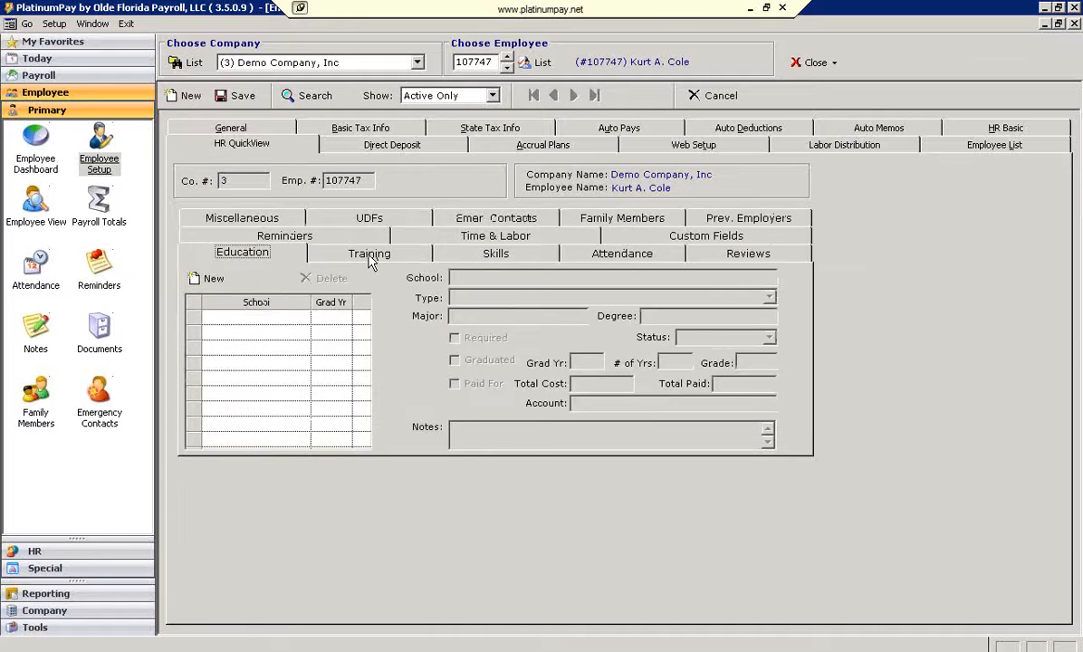
{"action": "left_click", "coordinate": [370, 257]}
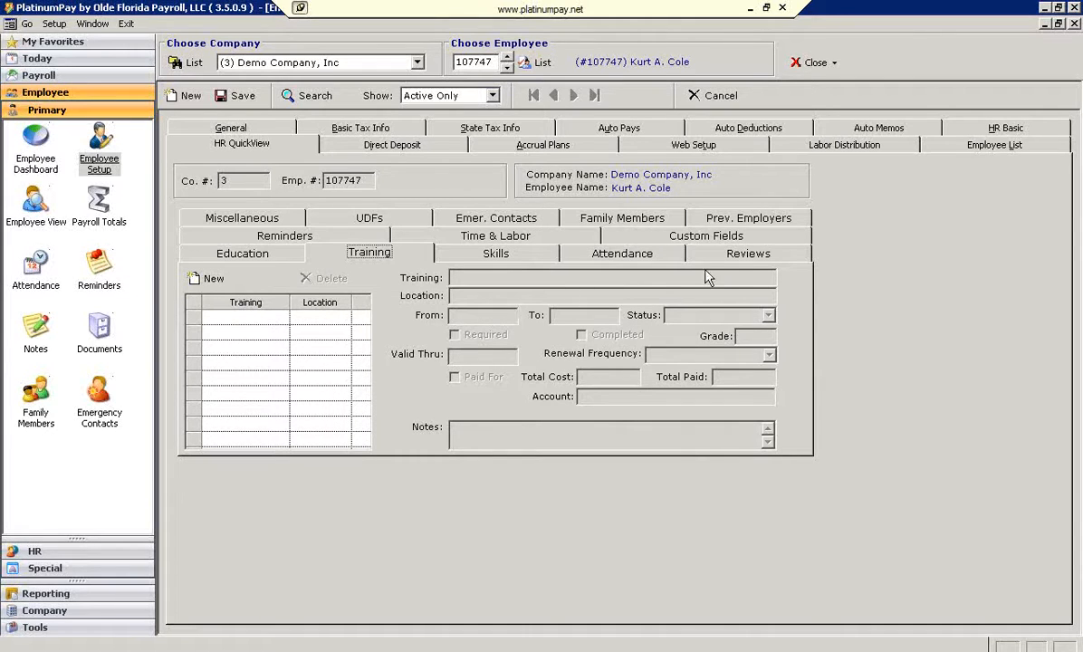
- Add a review record for the employee dated 10-01-2009, with the reviewer's first name and the reason "it's review time"
{"action": "left_click", "coordinate": [748, 254]}
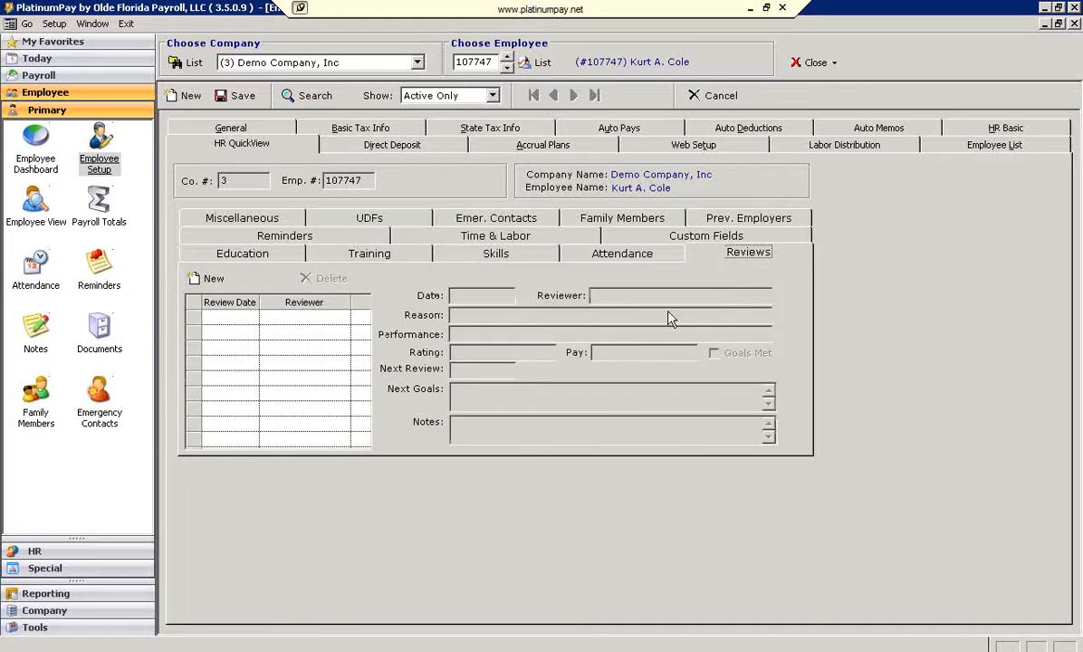
{"action": "left_click", "coordinate": [225, 283]}
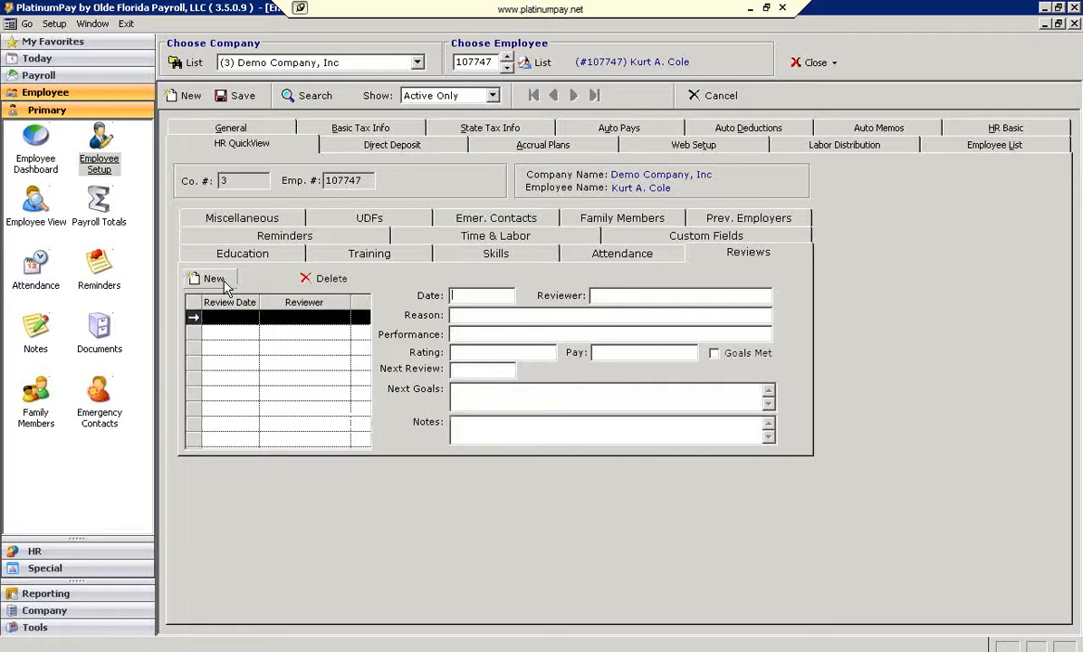
{"action": "type", "text": "10-01-2009Jimi's time"}
{"action": "key", "text": "BackSpace"}
{"action": "key", "text": "BackSpace"}
{"action": "key", "text": "BackSpace"}
{"action": "key", "text": "BackSpace"}
{"action": "key", "text": "BackSpace"}
{"action": "key", "text": "BackSpace"}
{"action": "key", "text": "BackSpace"}
{"action": "type", "text": "t's review time"}
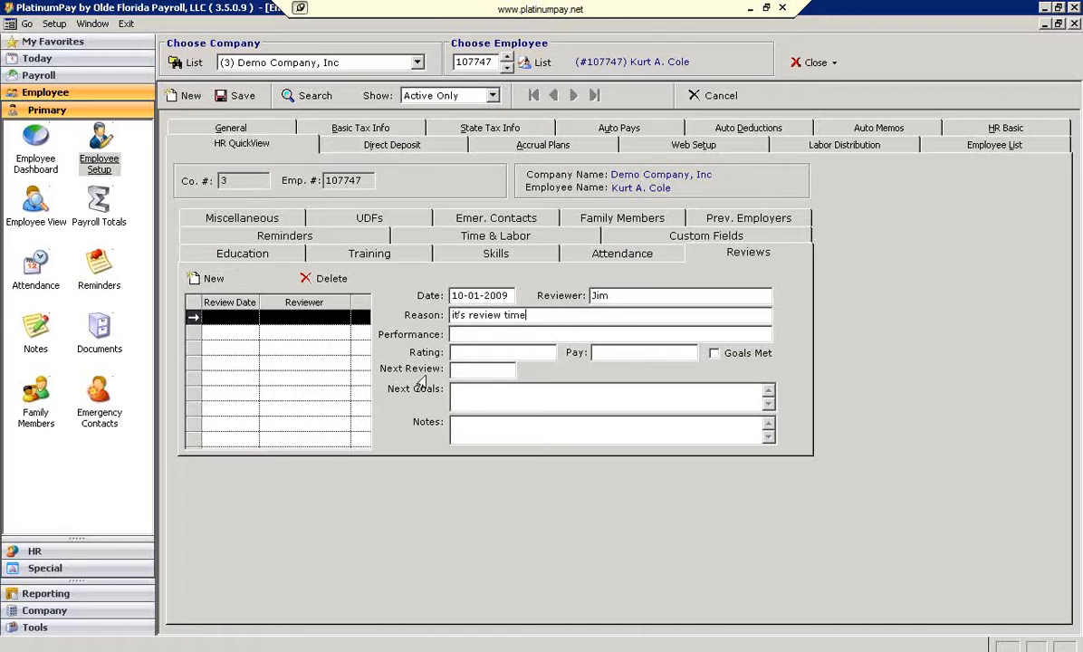
- Set the review's next review date to 10-03-2011 and save the employee record
{"action": "left_click", "coordinate": [477, 369]}
{"action": "type", "text": "10-03-2011"}
{"action": "left_click", "coordinate": [240, 96]}
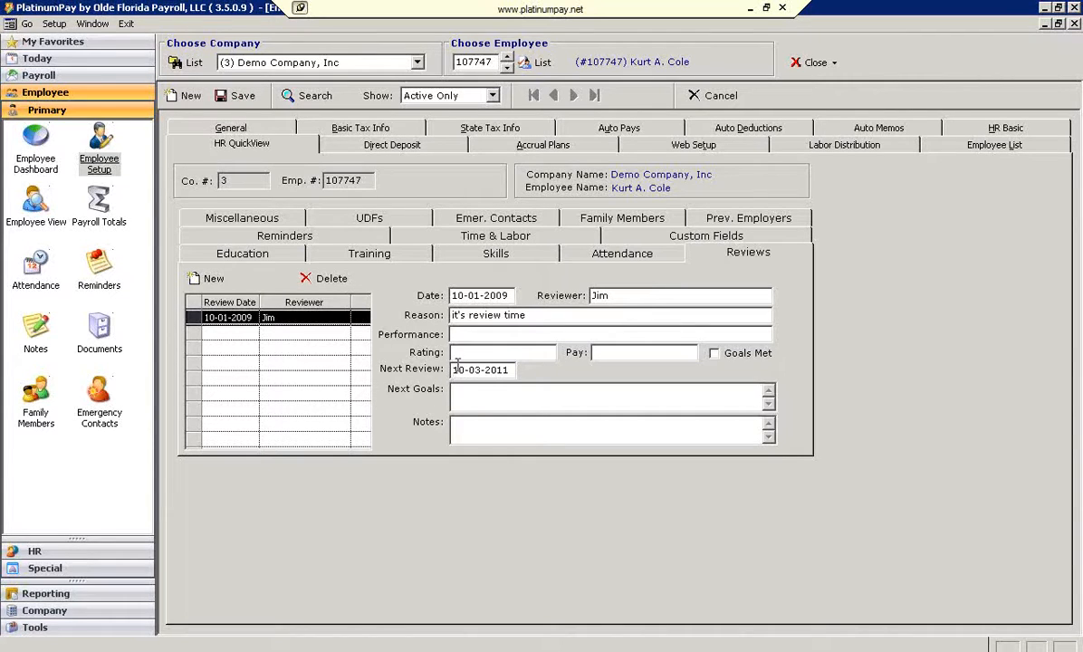
- Add and save an HR QuickView reminder described as a talk with the employee, using their first name, with follow-up on 10-15-2011
{"action": "left_click", "coordinate": [297, 235]}
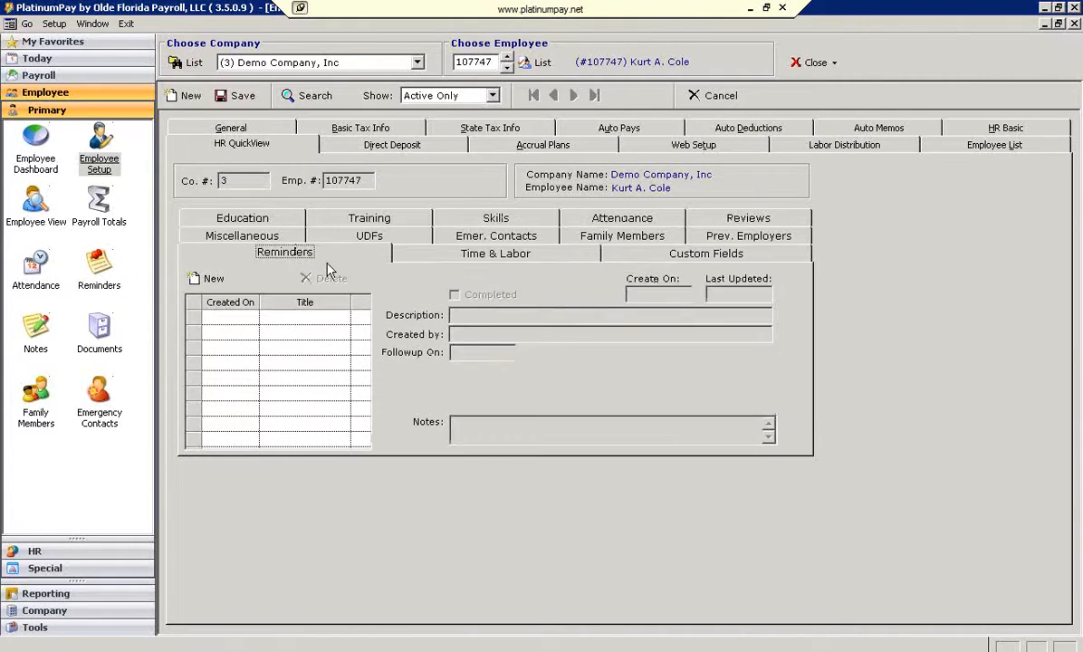
{"action": "left_click", "coordinate": [194, 279]}
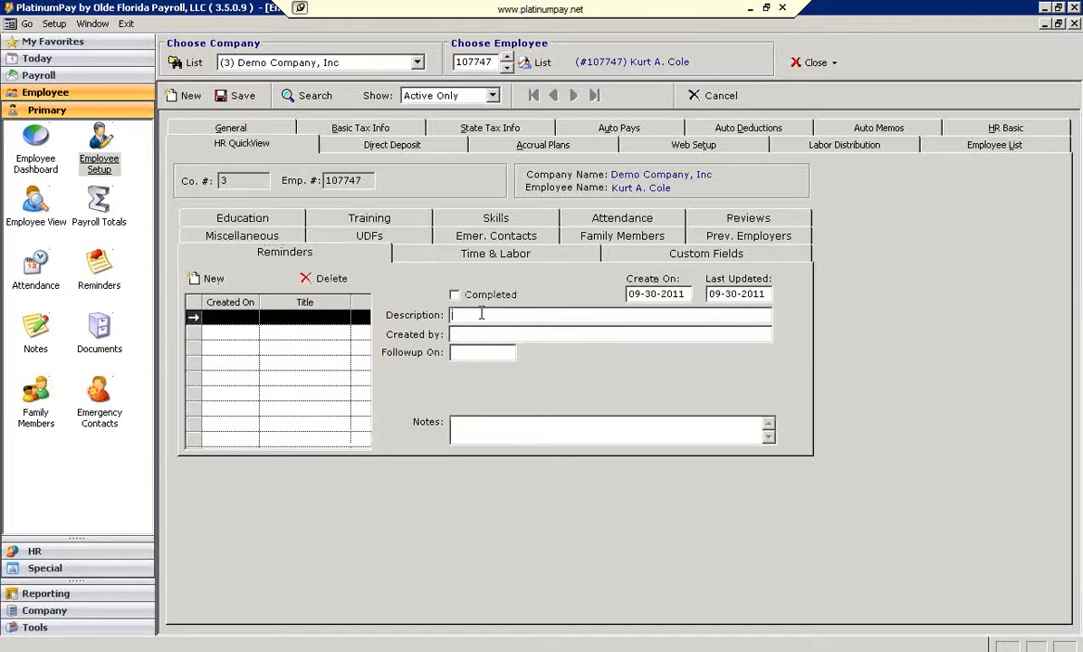
{"action": "type", "text": "talk with Kurt"}
{"action": "left_click", "coordinate": [485, 353]}
{"action": "type", "text": "10/15"}
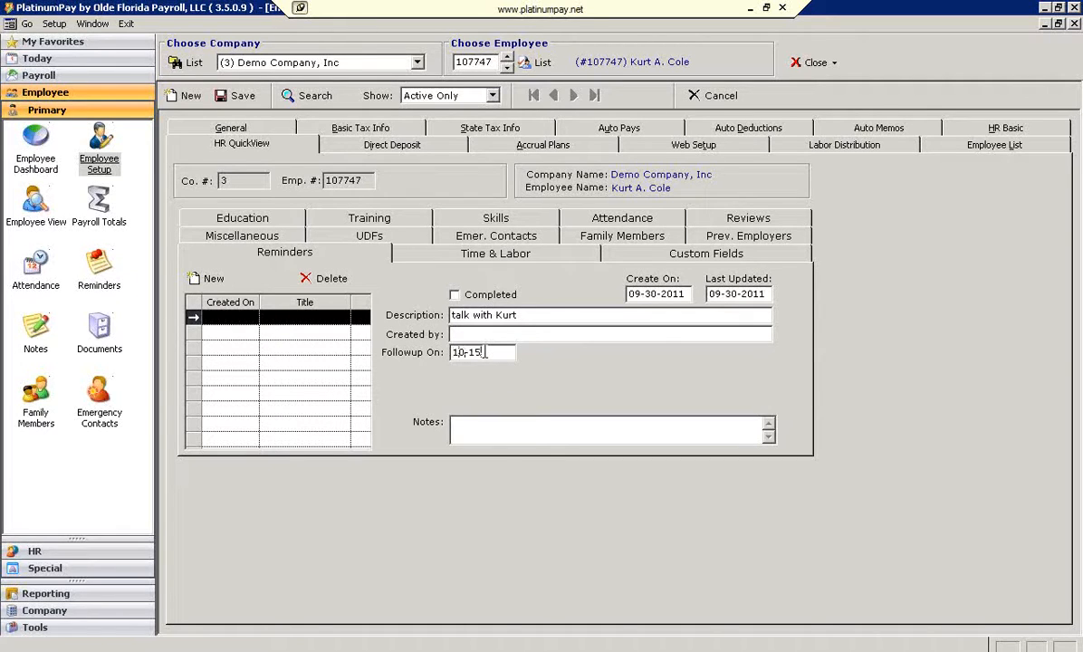
{"action": "type", "text": "/2011"}
{"action": "left_click", "coordinate": [234, 95]}
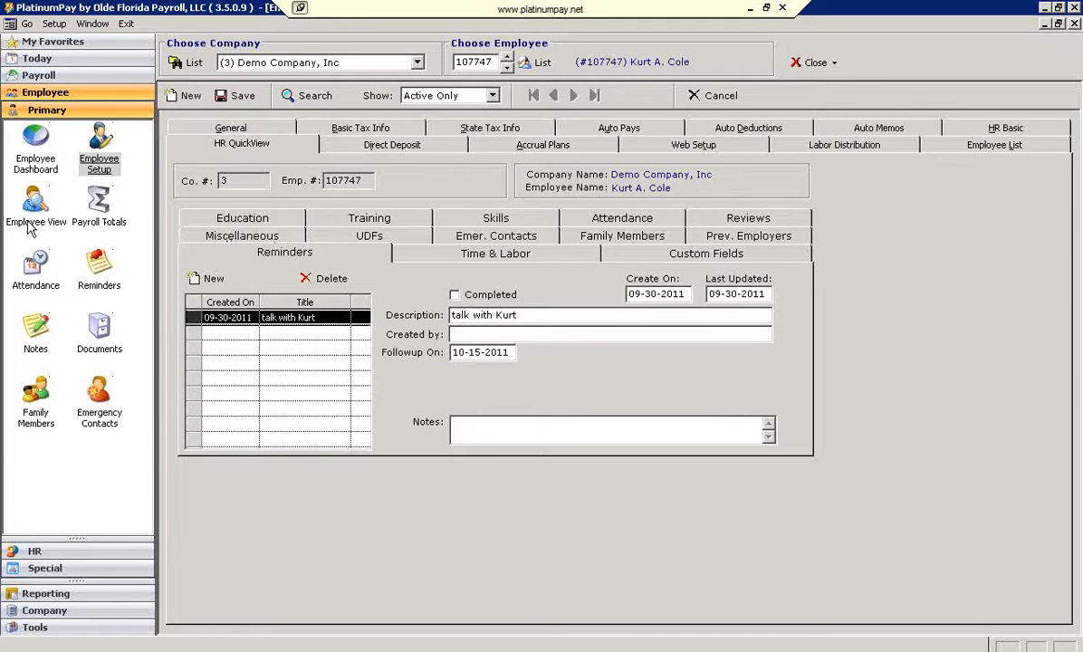
- Check the employee's standalone Reminders list and return to the HR QuickView in Employee Setup
{"action": "left_click", "coordinate": [105, 274]}
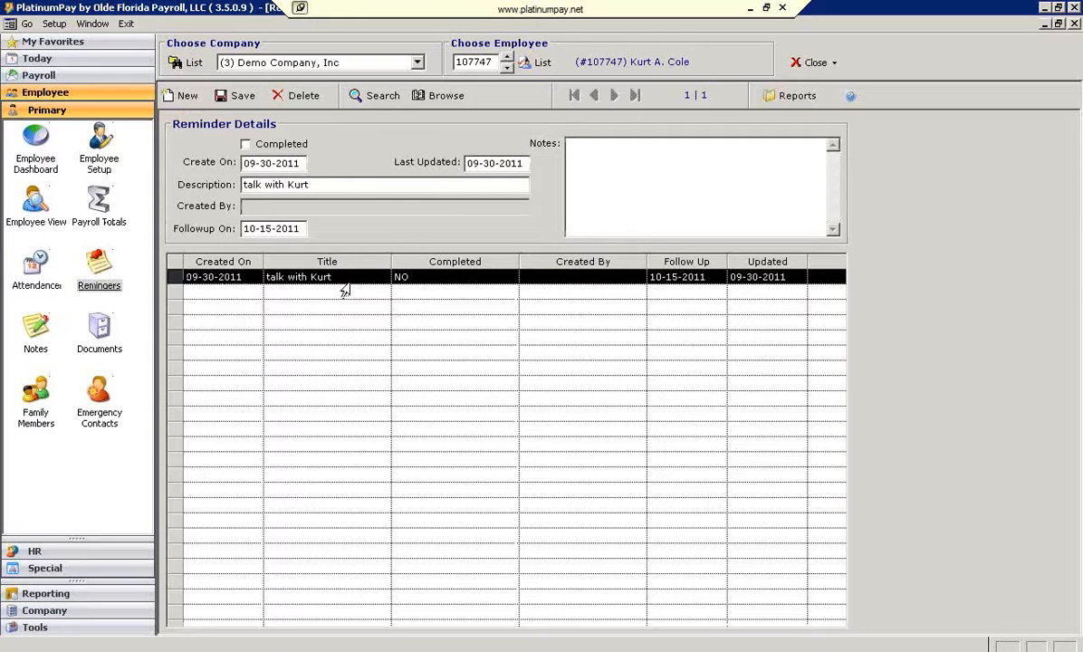
{"action": "left_click", "coordinate": [97, 141]}
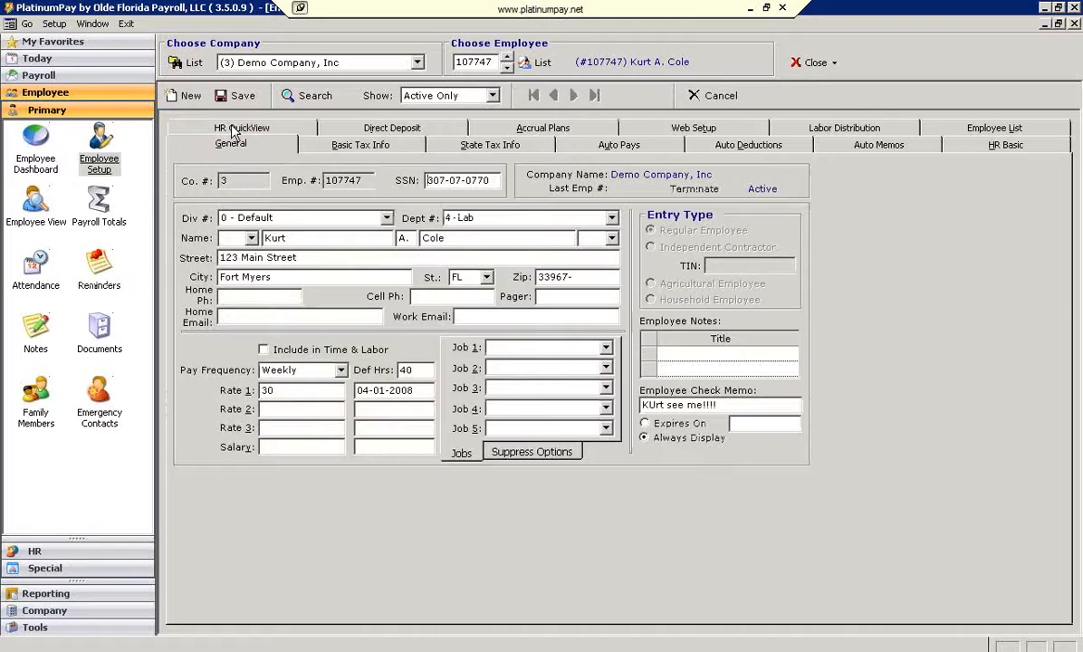
{"action": "left_click", "coordinate": [237, 129]}
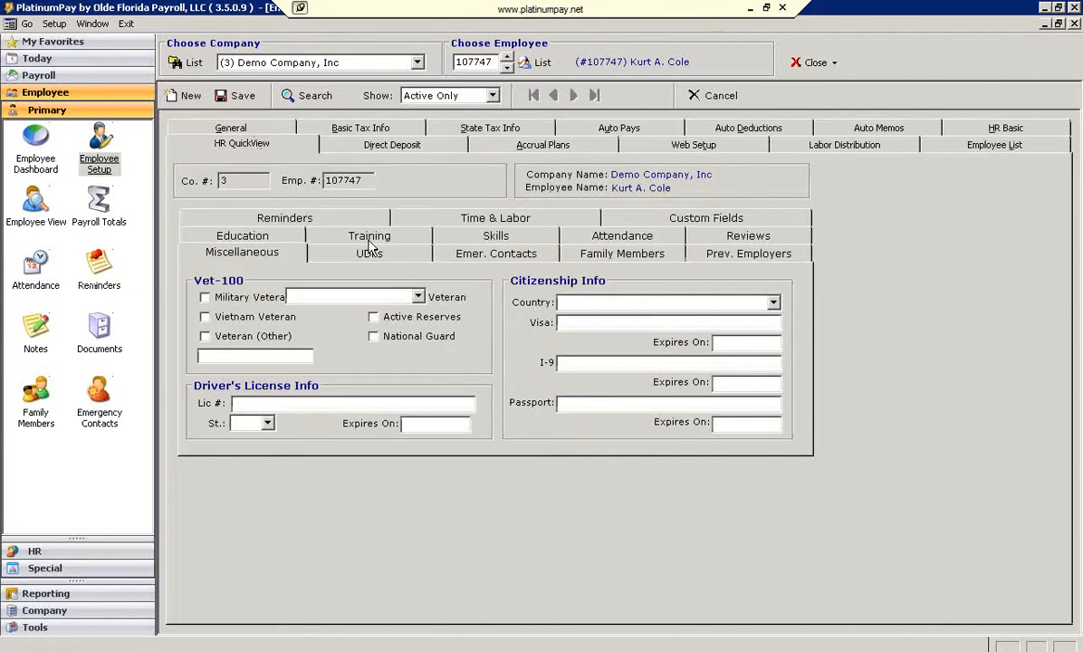
- Check the 30 Day Outlook, reminders and reviews in PlatinumPay Today, and open the Today Dashboard
{"action": "left_click", "coordinate": [91, 59]}
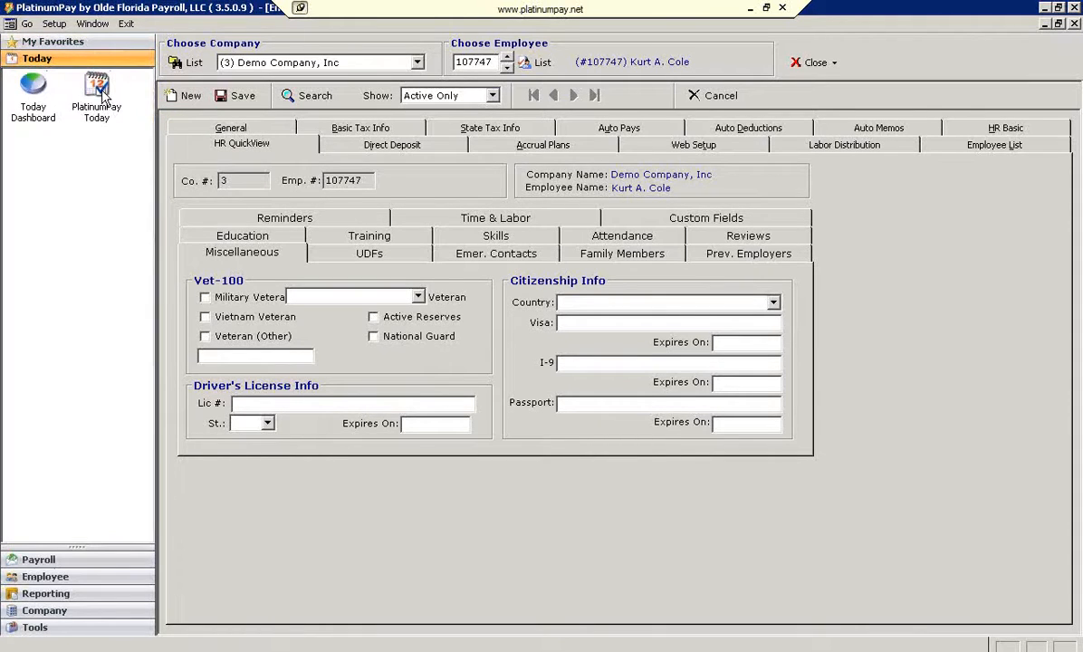
{"action": "left_click", "coordinate": [98, 91]}
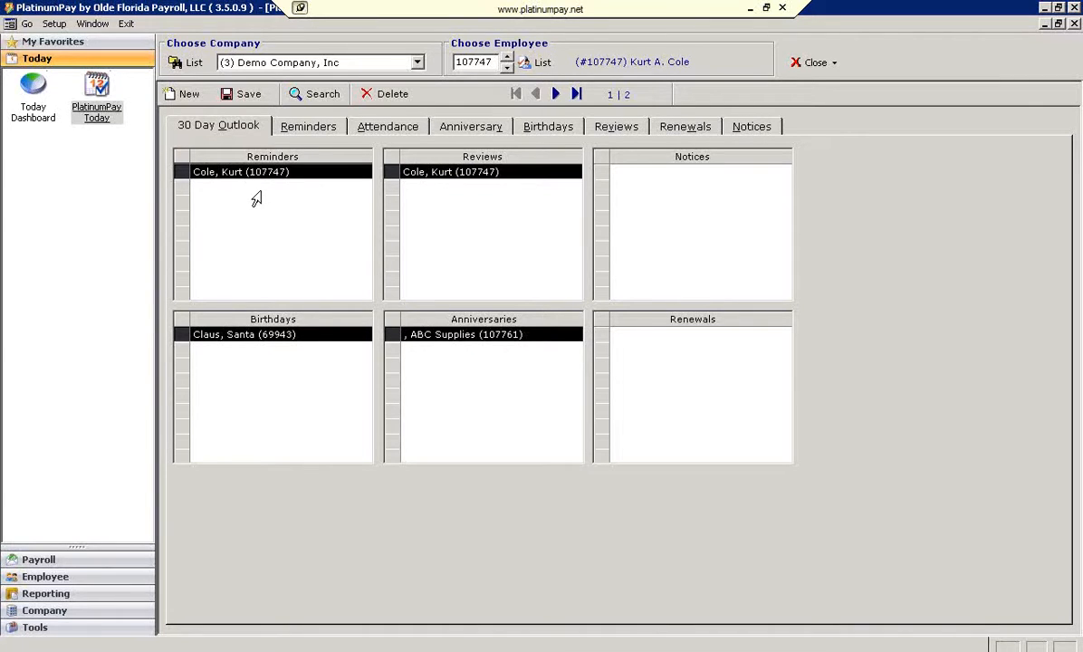
{"action": "left_click", "coordinate": [304, 129]}
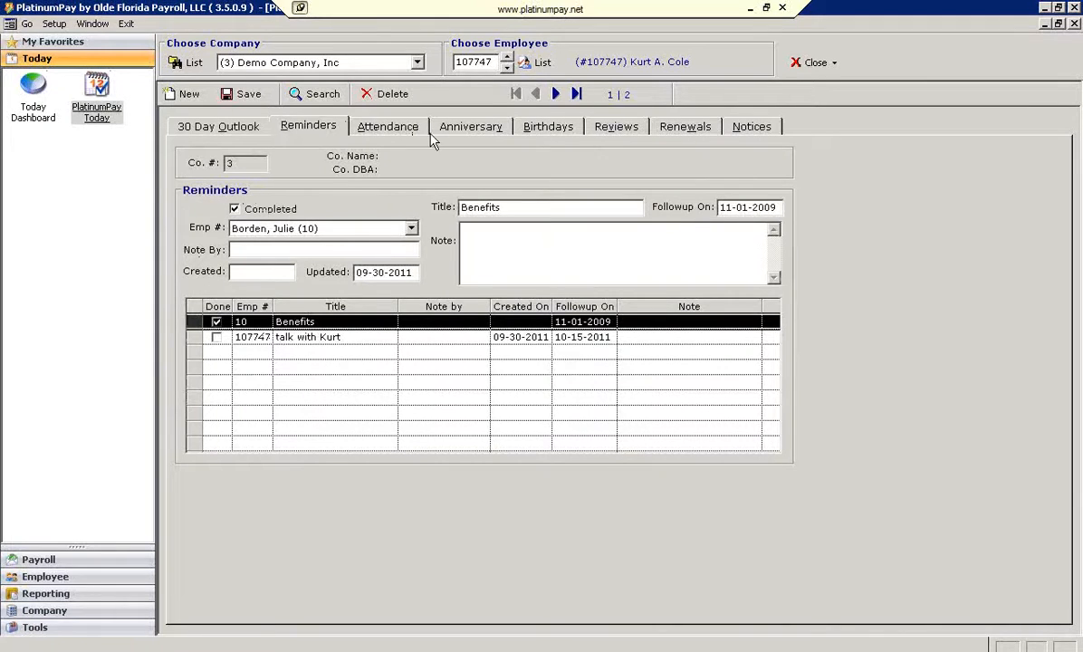
{"action": "left_click", "coordinate": [621, 133]}
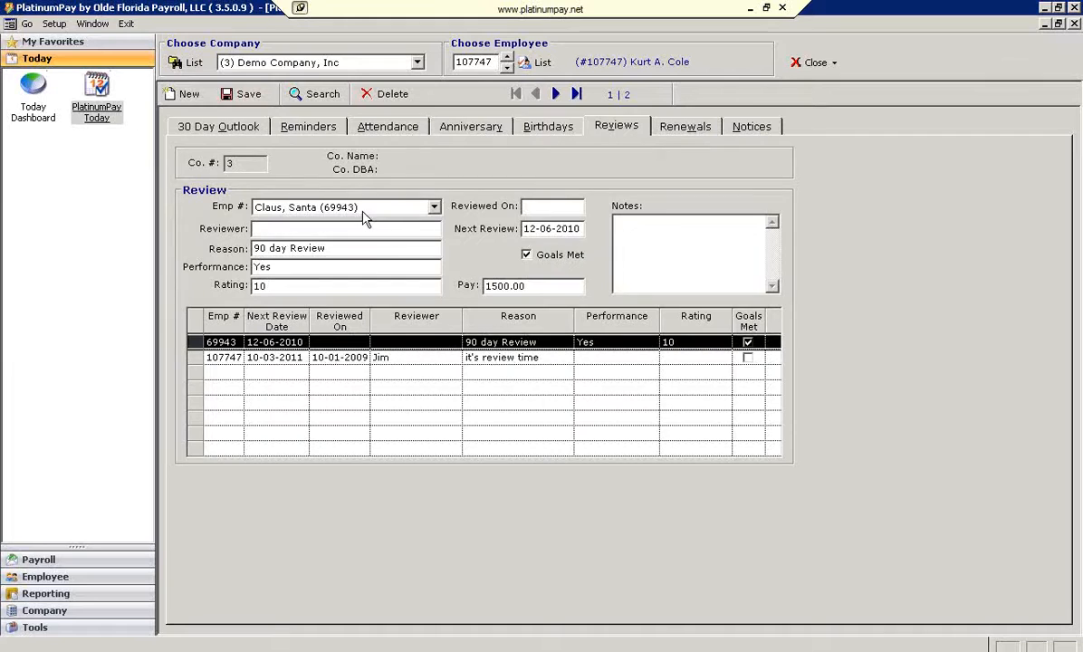
{"action": "left_click", "coordinate": [203, 127]}
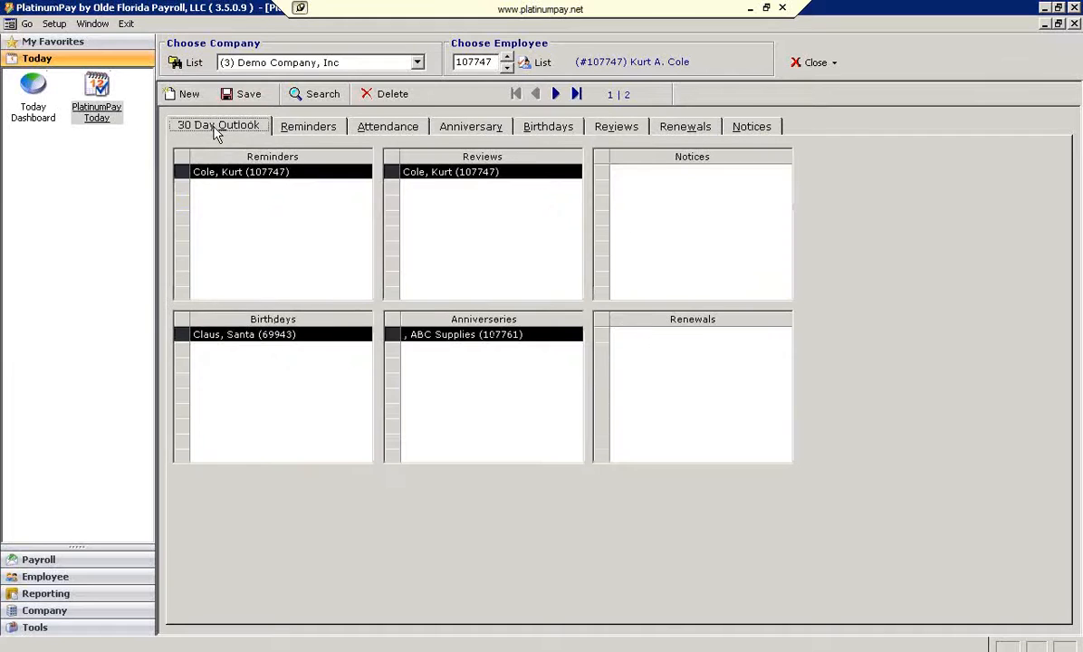
{"action": "left_click", "coordinate": [36, 114]}
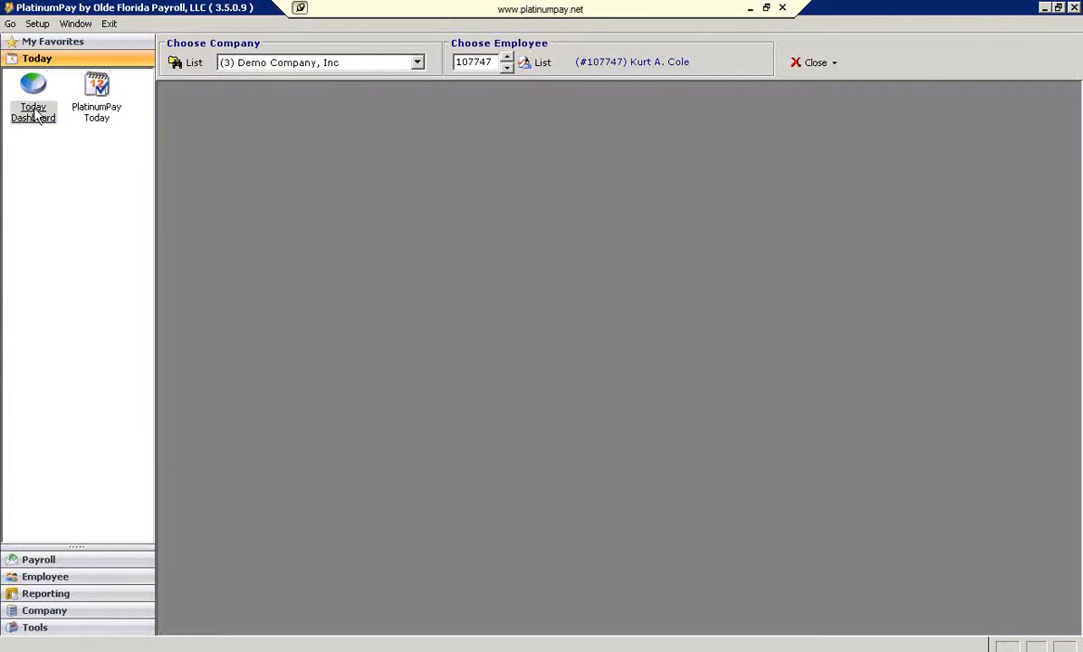